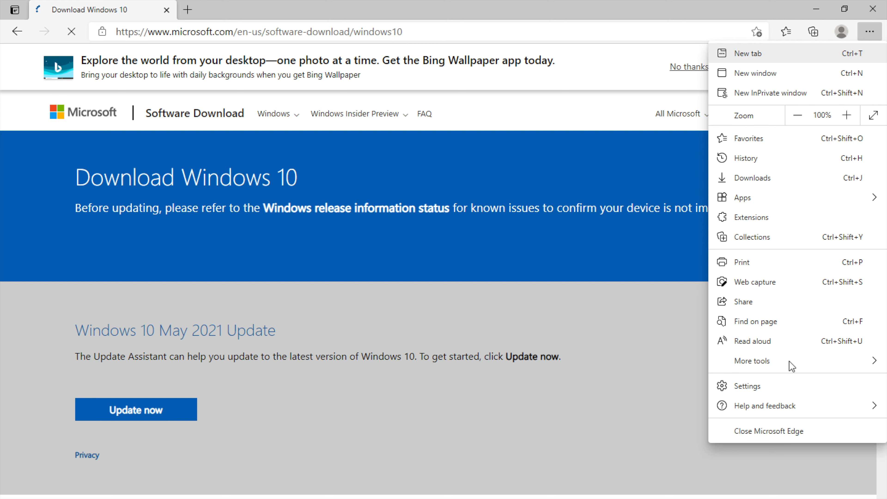
Open the browser's developer tools on the Download Windows 10 page and show the Network conditions tool
mouse_move(789, 361)
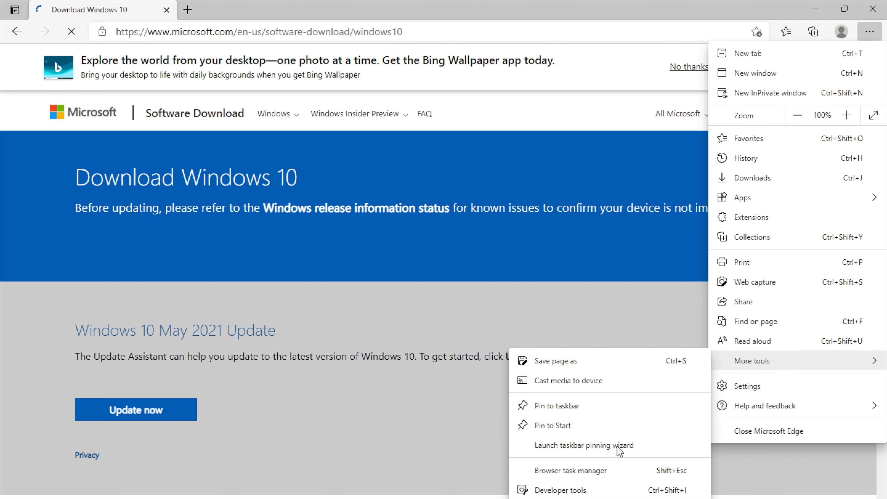
click(594, 493)
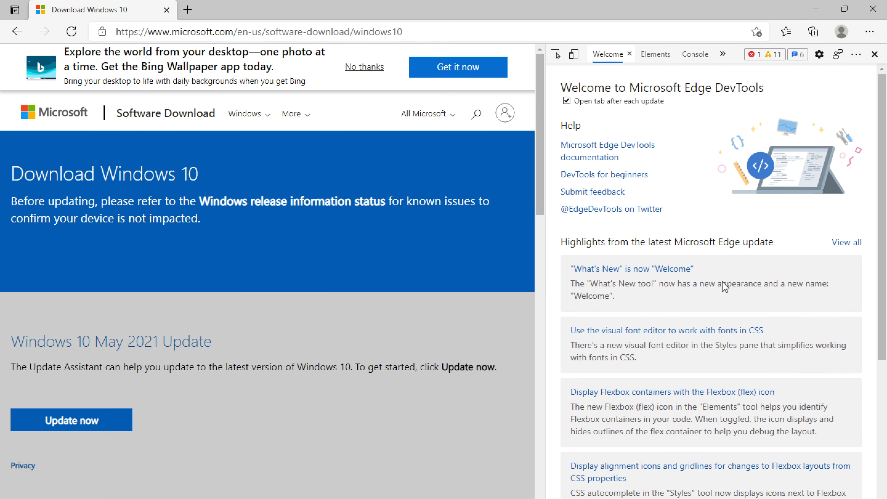
click(857, 56)
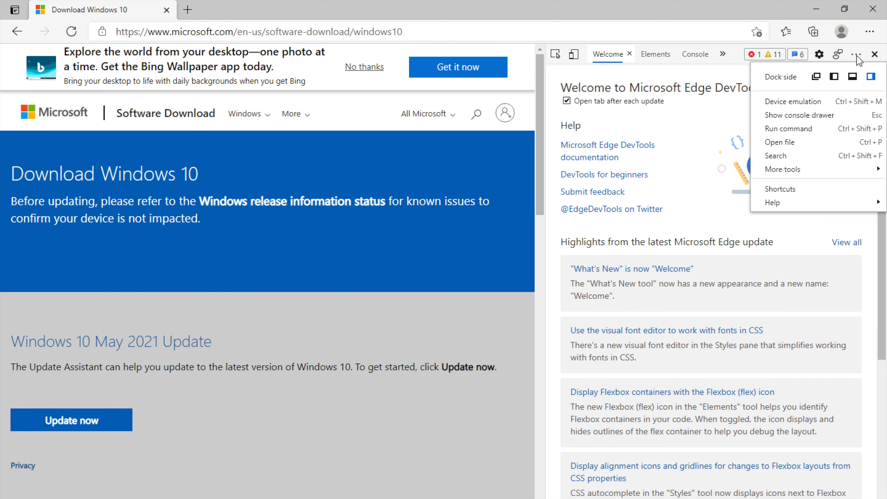
mouse_move(810, 174)
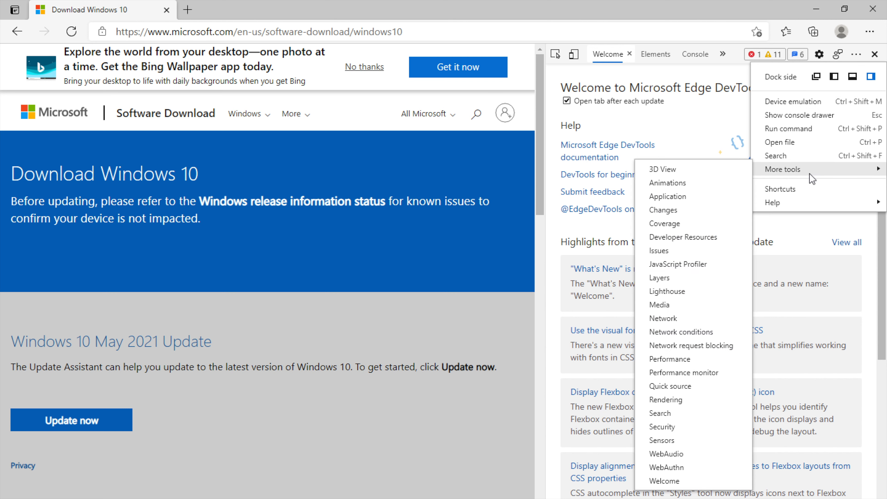
click(699, 333)
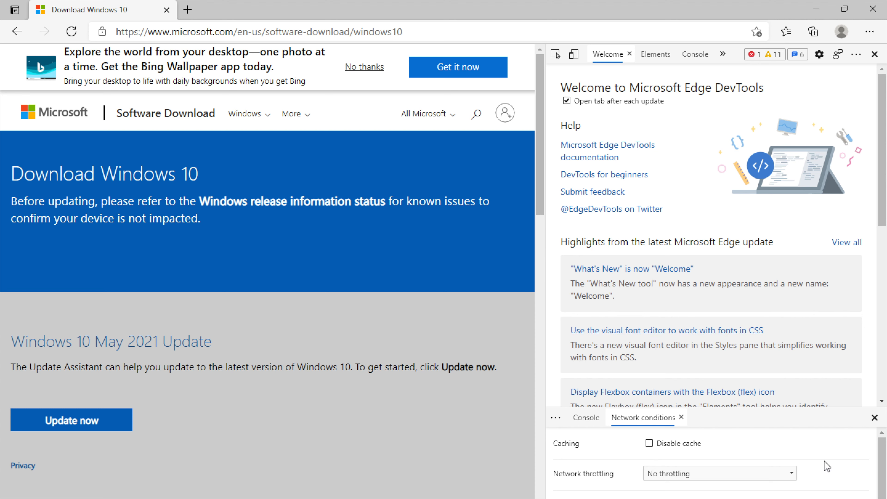
Turn off automatic user agent selection, choose Chrome — Chrome OS, and reload the page to reach the Windows 10 ISO download
scroll(824, 461, down, 1)
scroll(825, 462, down, 1)
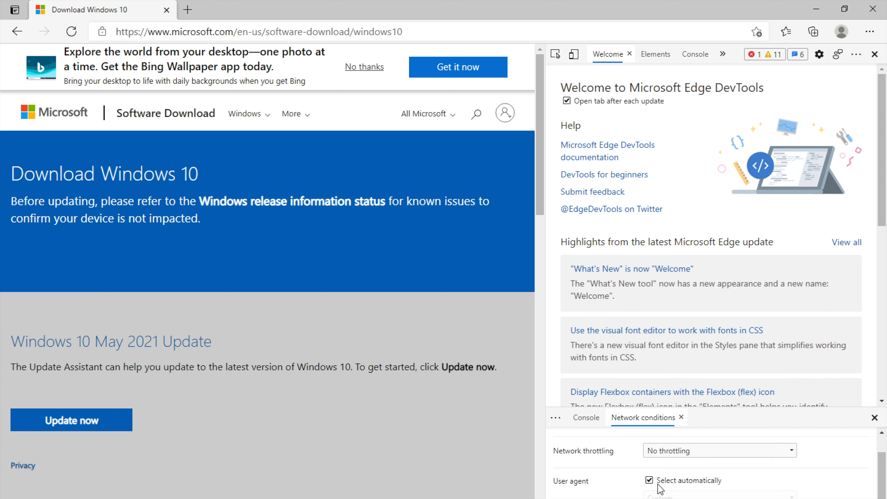
click(649, 482)
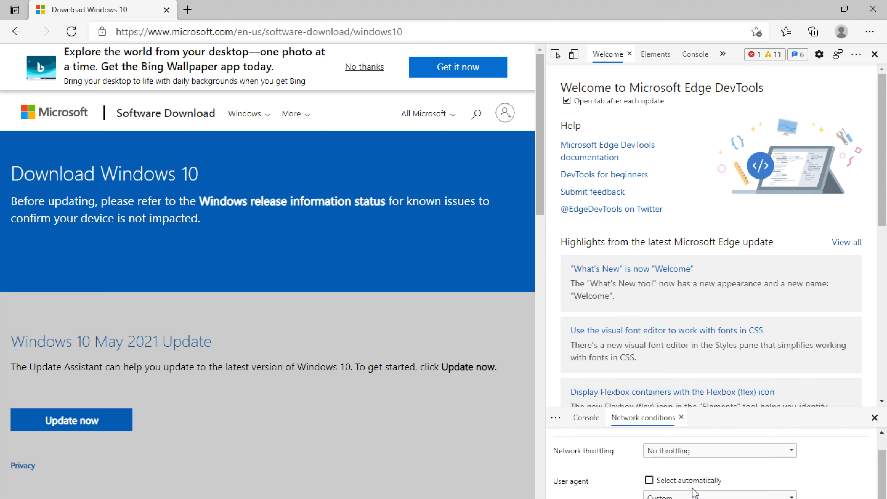
click(697, 496)
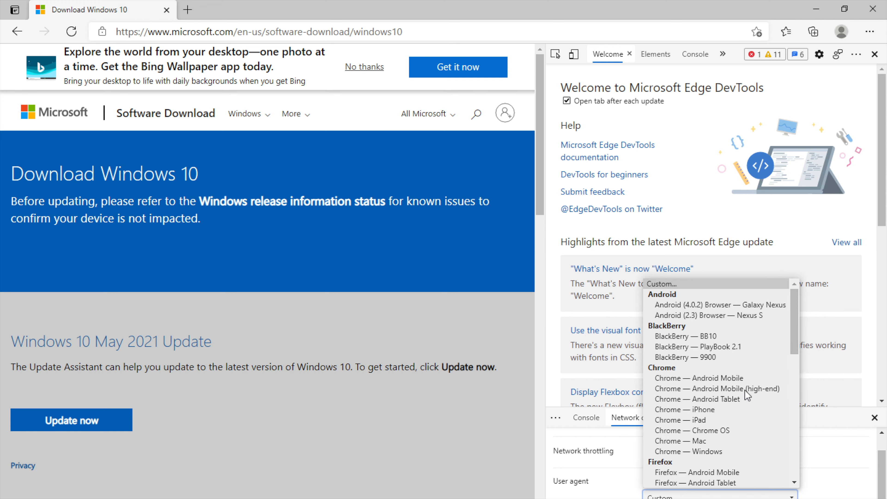
click(736, 430)
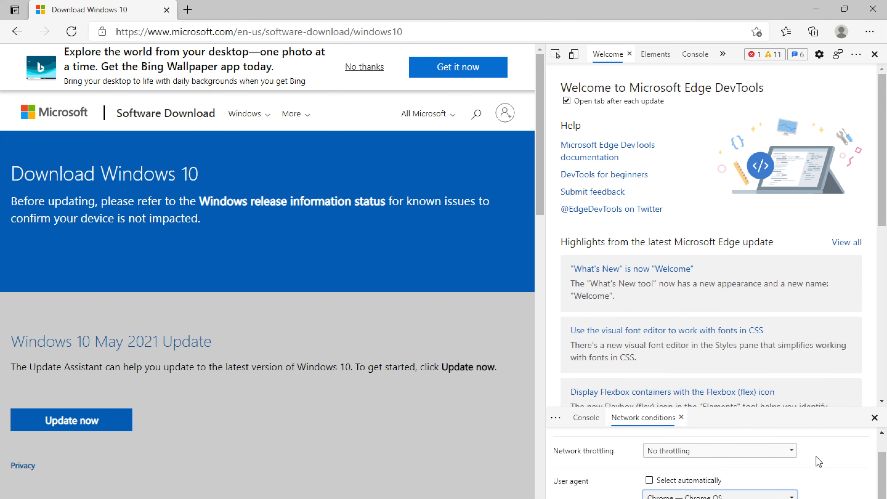
click(71, 32)
scroll(323, 251, down, 8)
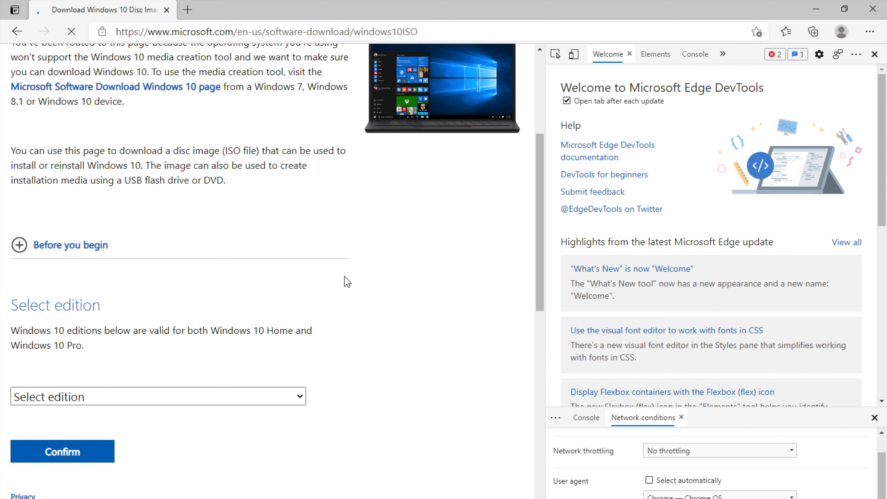
scroll(174, 344, up, 5)
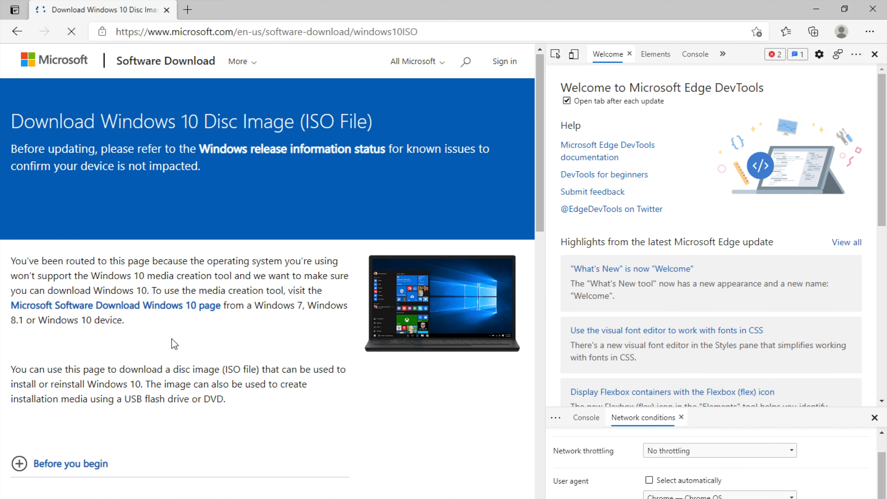
scroll(292, 344, down, 8)
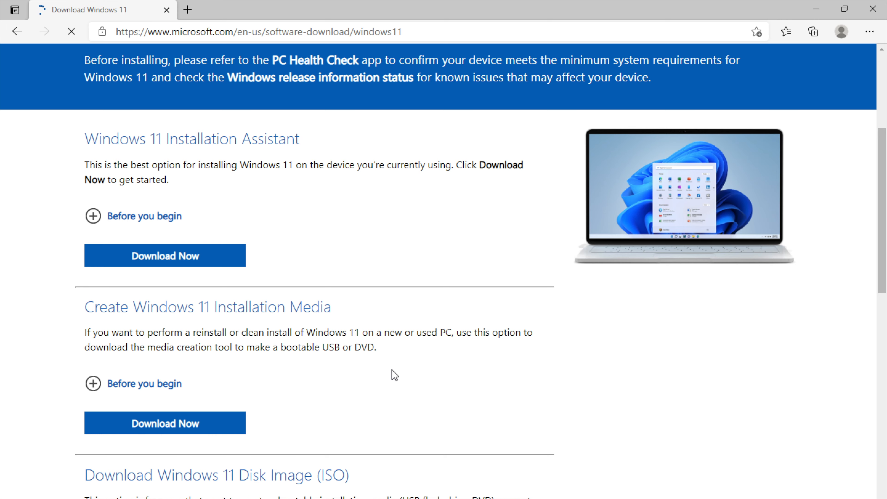
Locate the Download Windows 11 Disk Image (ISO) section on the Windows 11 download page
scroll(394, 375, down, 2)
scroll(393, 371, down, 2)
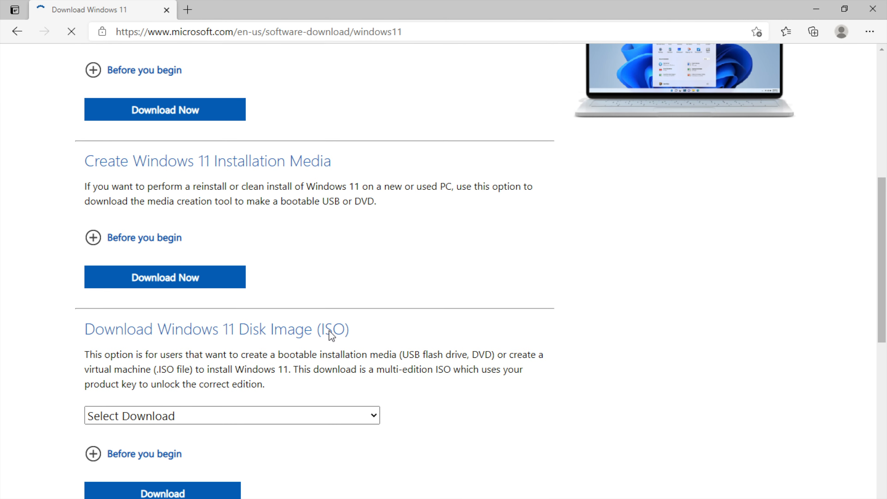
scroll(330, 332, down, 2)
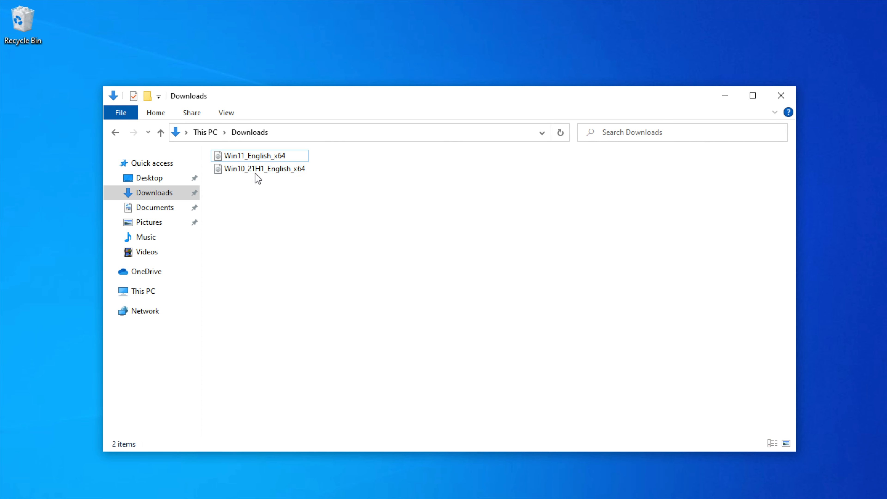
Mount the Win10_21H1_English_x64 disc image from the Downloads folder
click(255, 173)
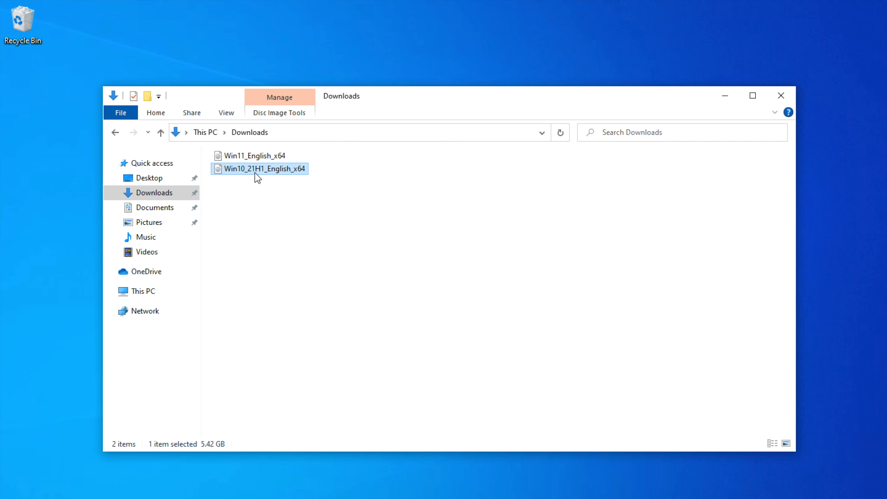
double_click(256, 172)
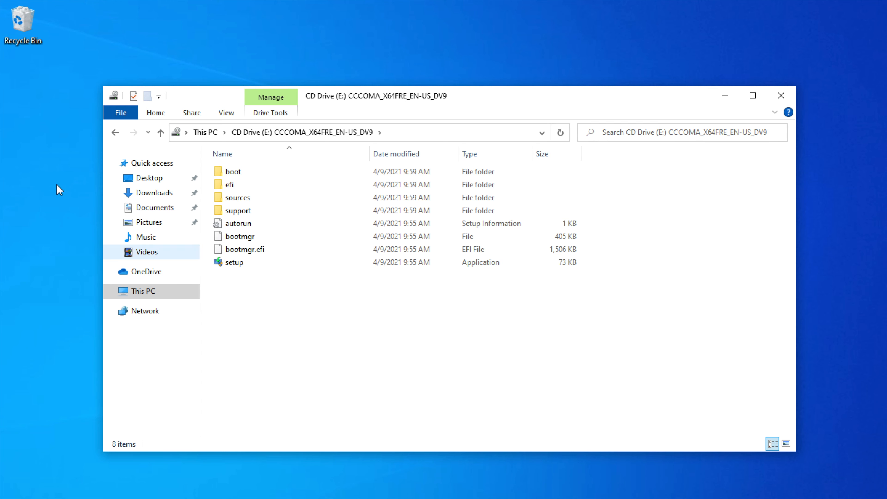
Create a new desktop folder named "Windows 11 Install"
right_click(43, 172)
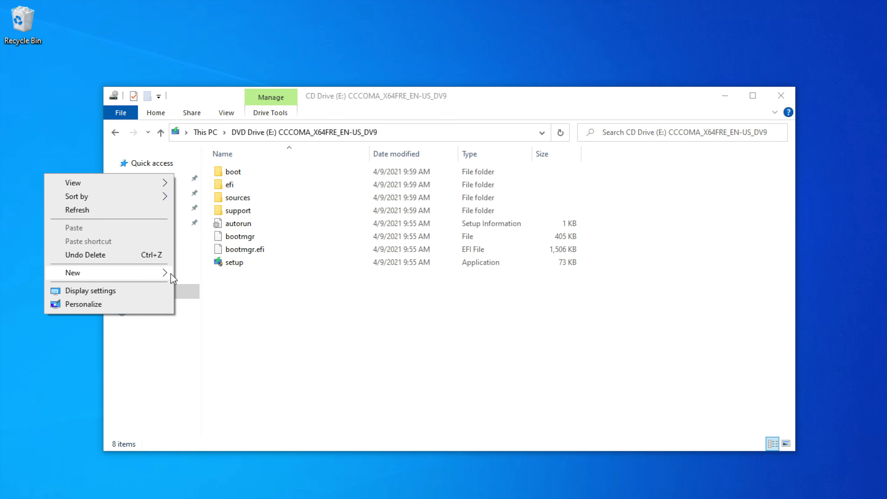
mouse_move(158, 275)
click(197, 276)
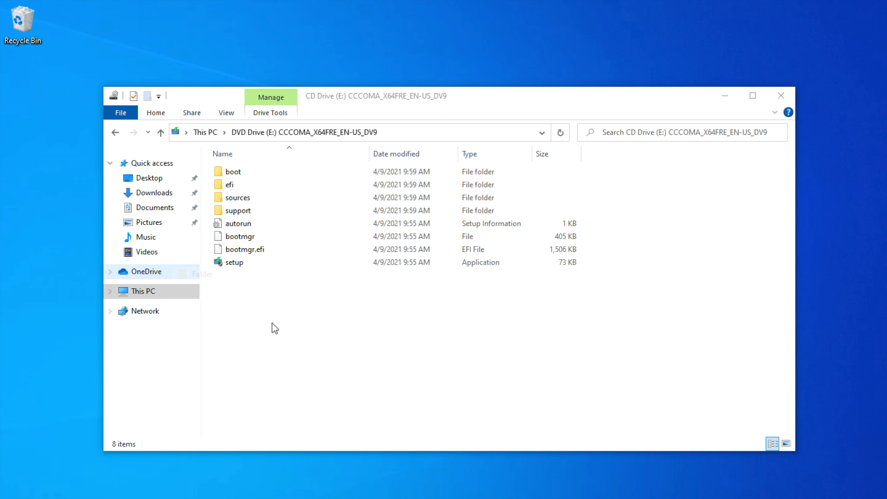
text(Windows 11 Install)
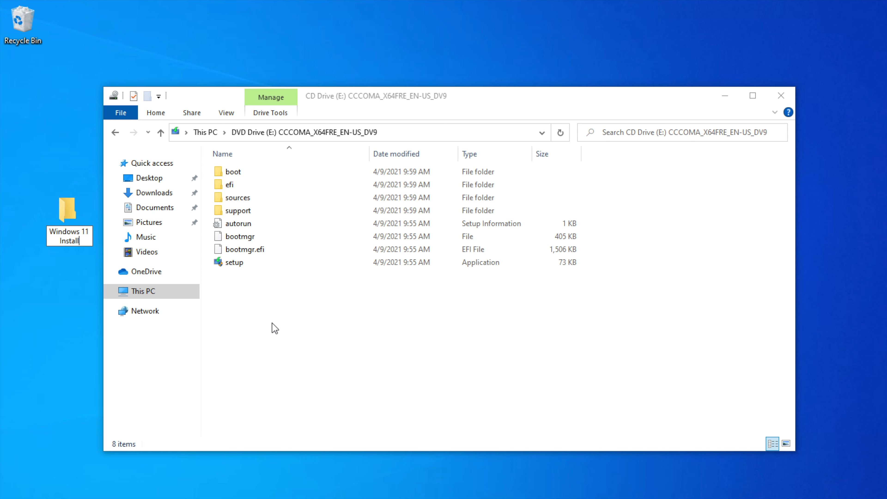
key(Return)
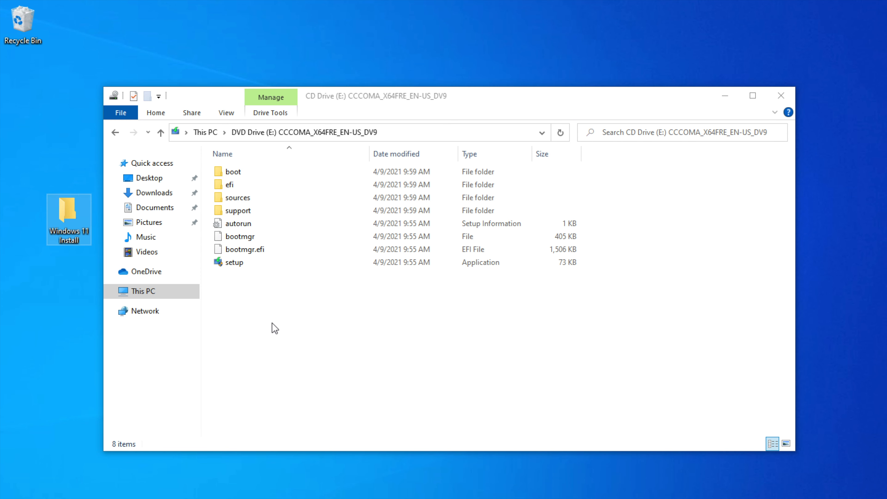
Copy all files and folders from the mounted Windows 10 image into the Windows 11 Install folder
double_click(69, 222)
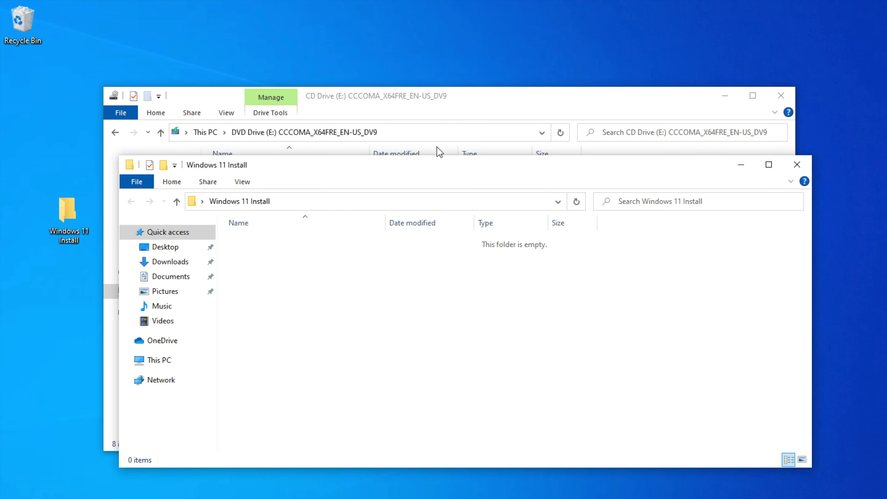
click(468, 99)
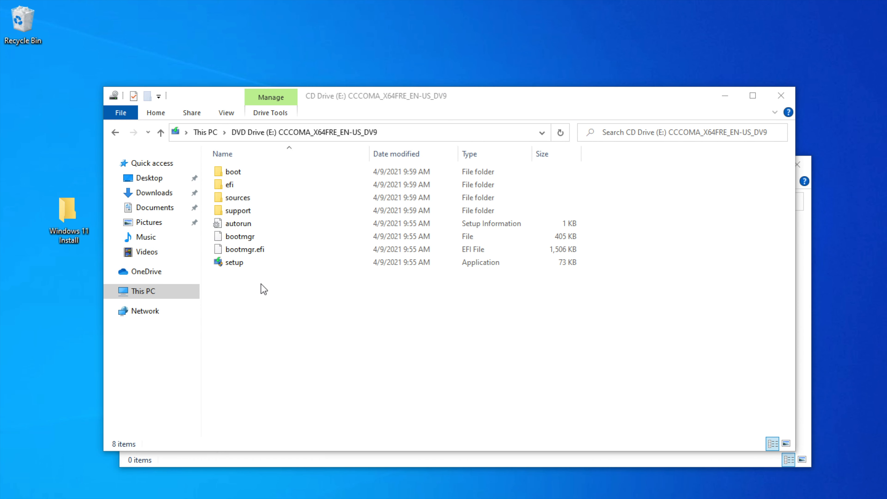
drag(287, 290, 265, 160)
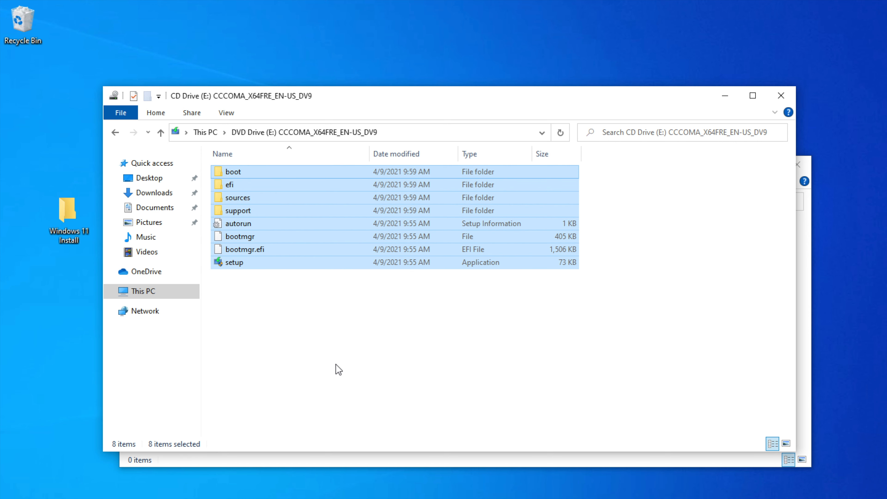
click(806, 336)
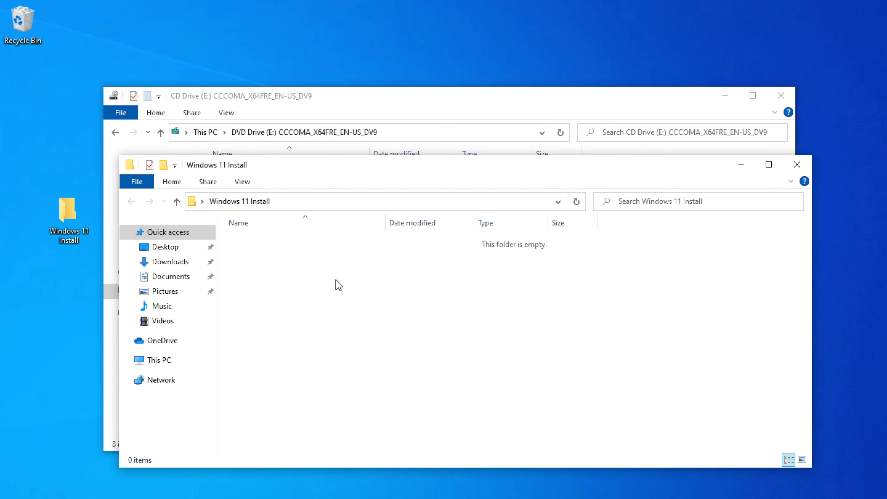
key(ctrl+v)
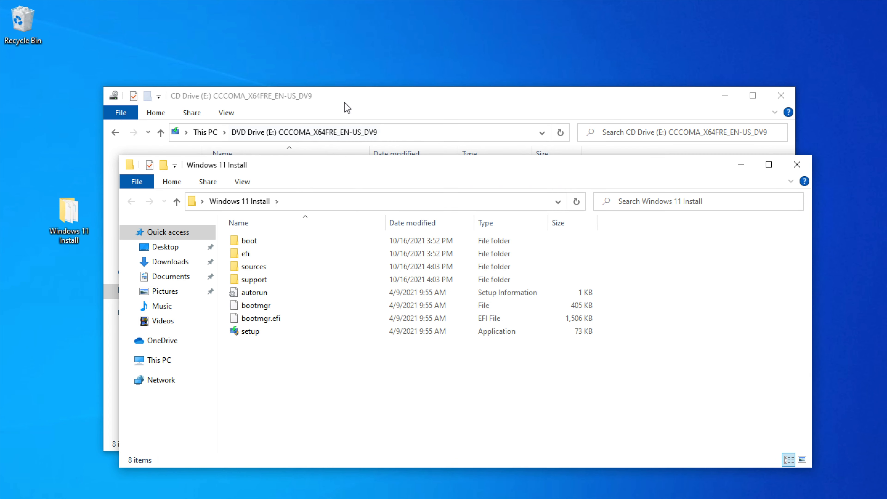
Eject the mounted Windows 10 image, DVD Drive (E:), from This PC
click(356, 104)
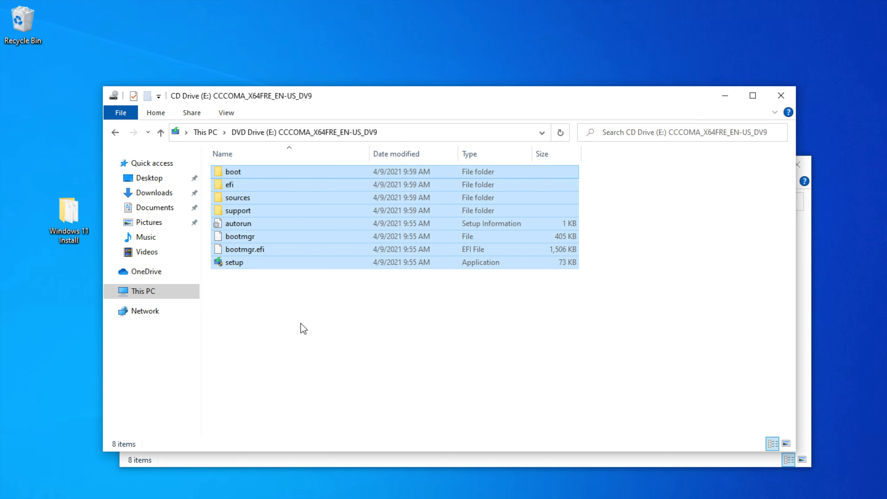
click(303, 330)
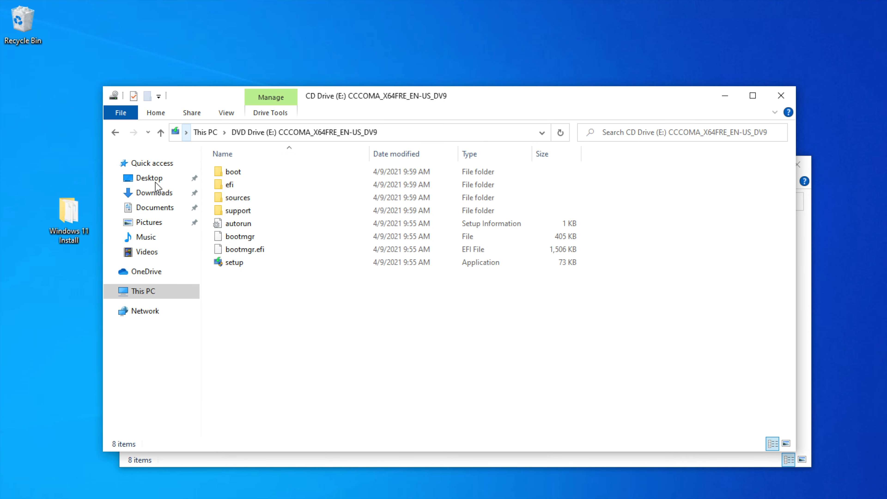
click(152, 286)
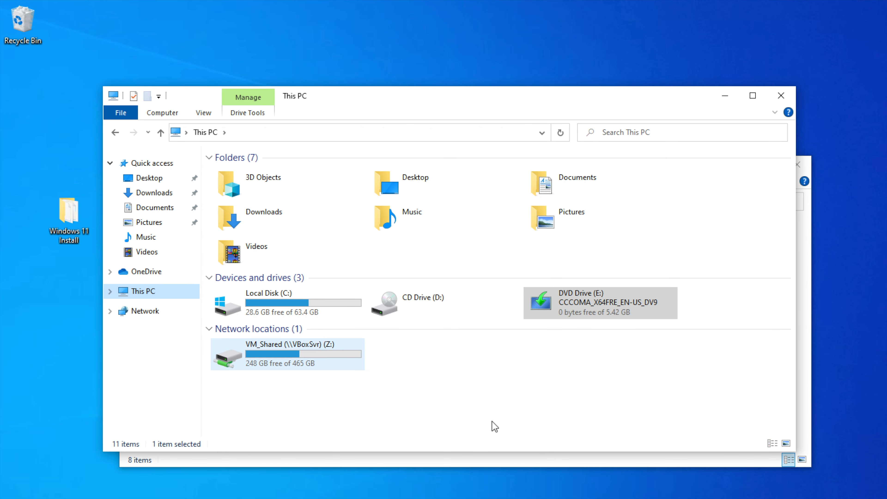
click(585, 304)
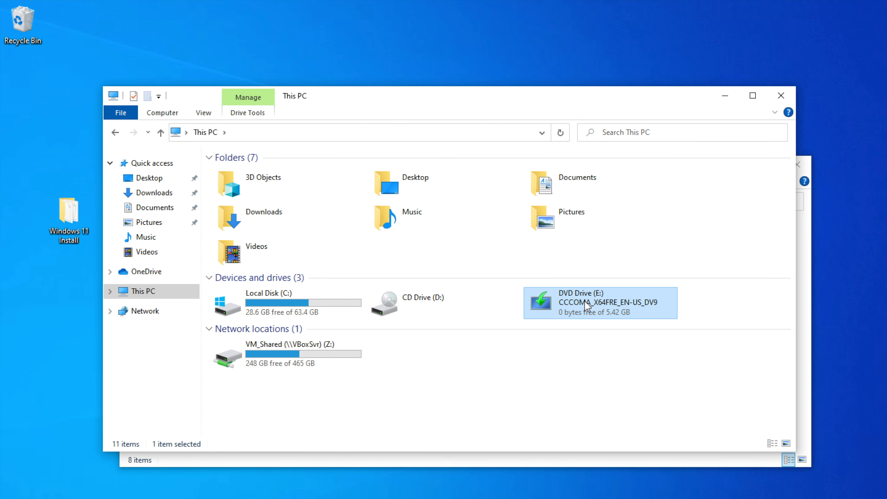
right_click(586, 304)
click(613, 400)
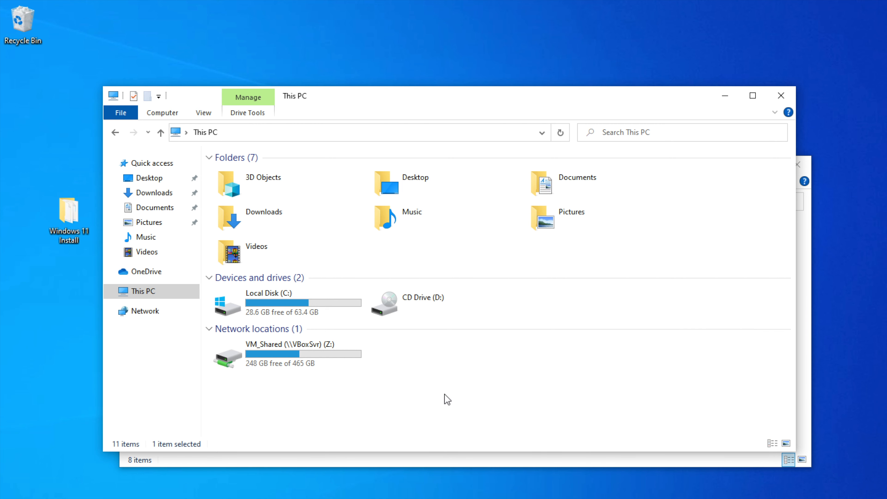
Mount the Win11_English_x64 disc image from the Downloads folder
click(153, 194)
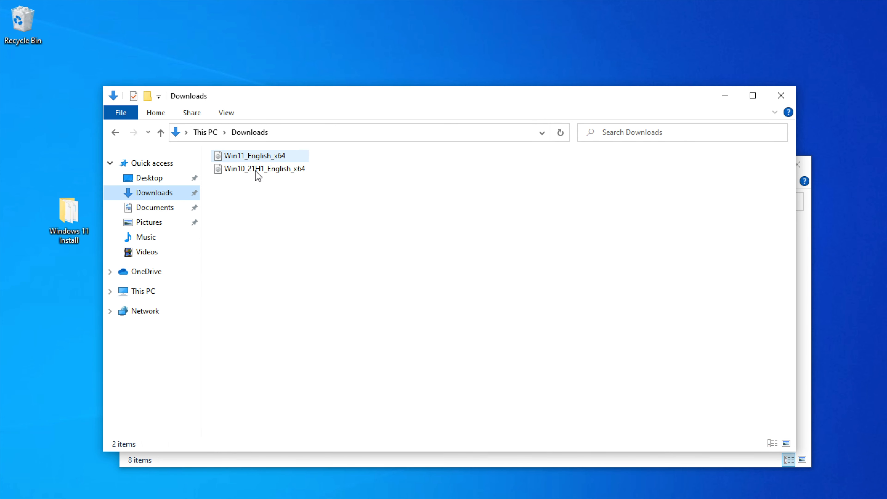
click(262, 159)
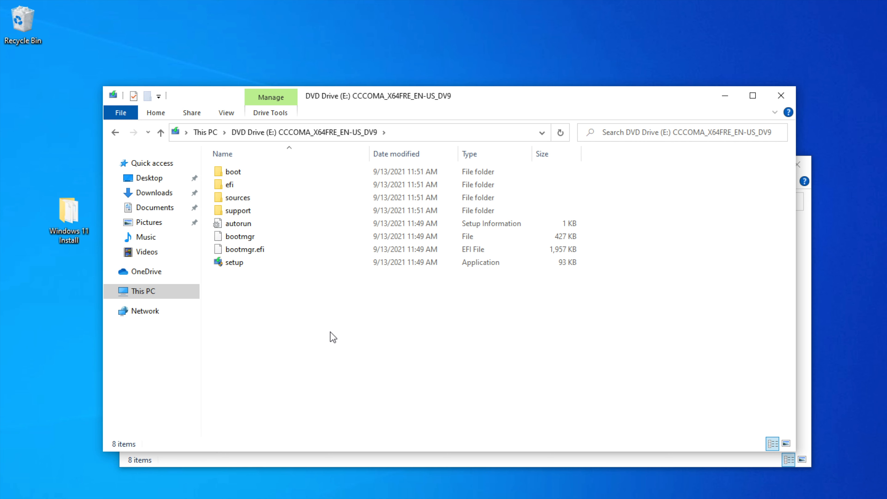
Copy install.wim from the sources folder of the mounted Windows 11 image
click(279, 208)
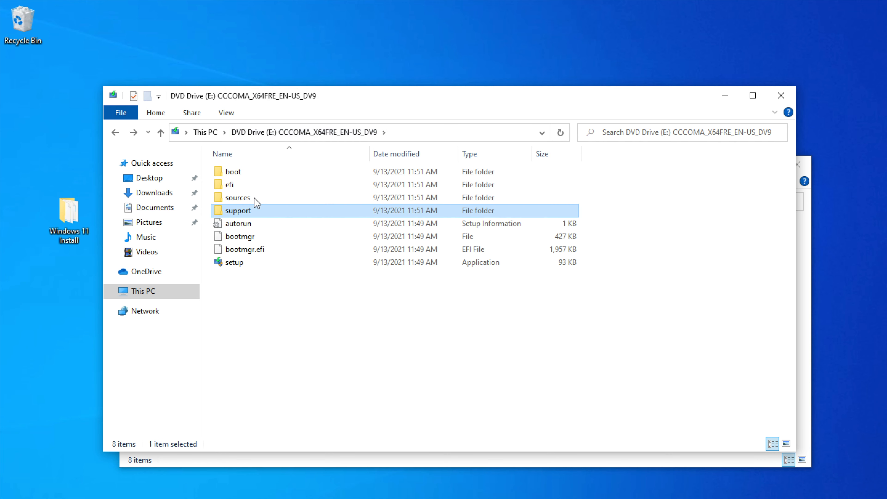
click(253, 197)
double_click(268, 200)
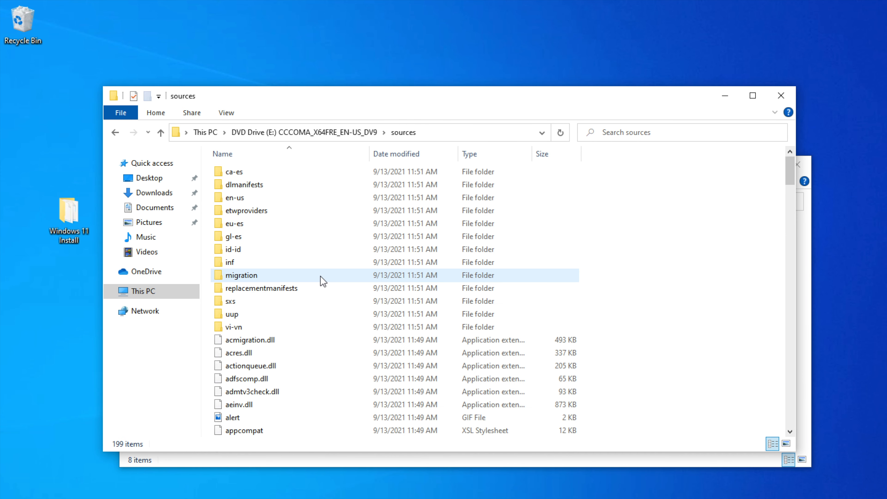
scroll(323, 281, down, 5)
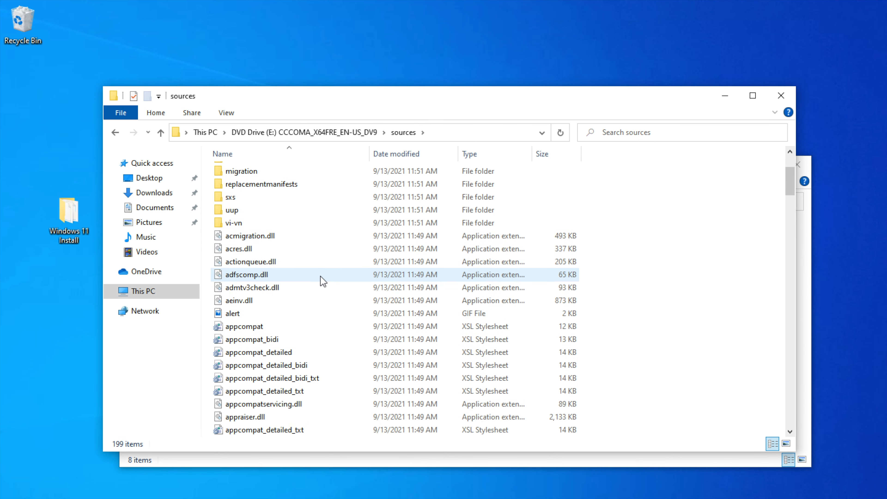
scroll(323, 282, down, 15)
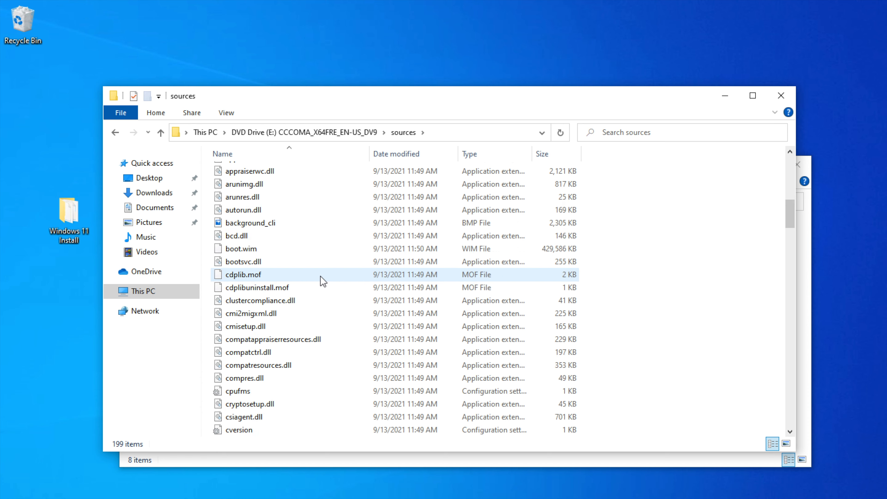
scroll(323, 282, down, 7)
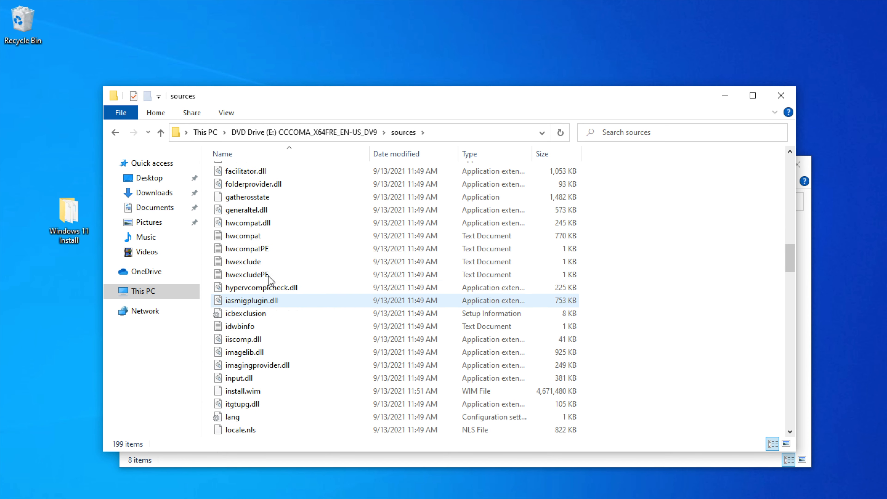
click(285, 391)
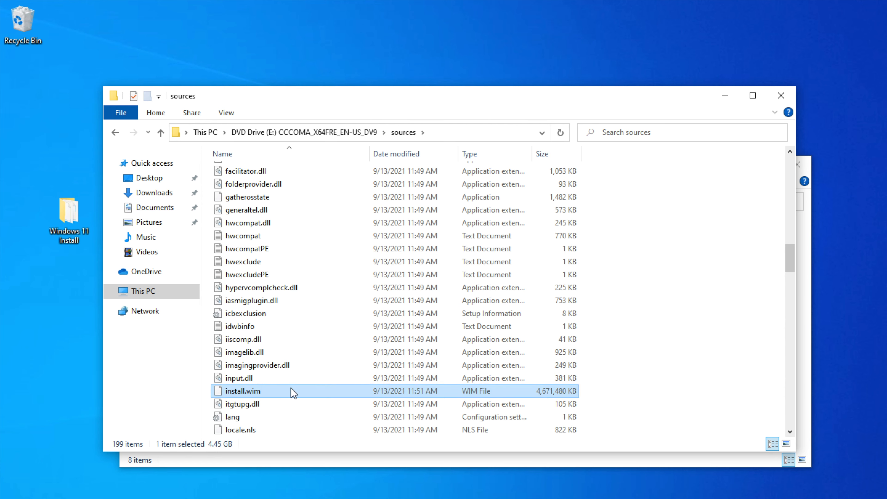
right_click(271, 389)
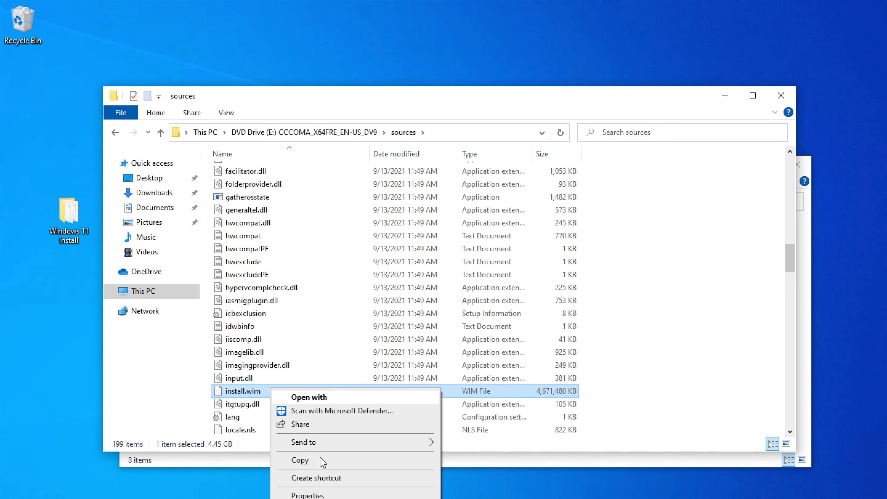
click(309, 460)
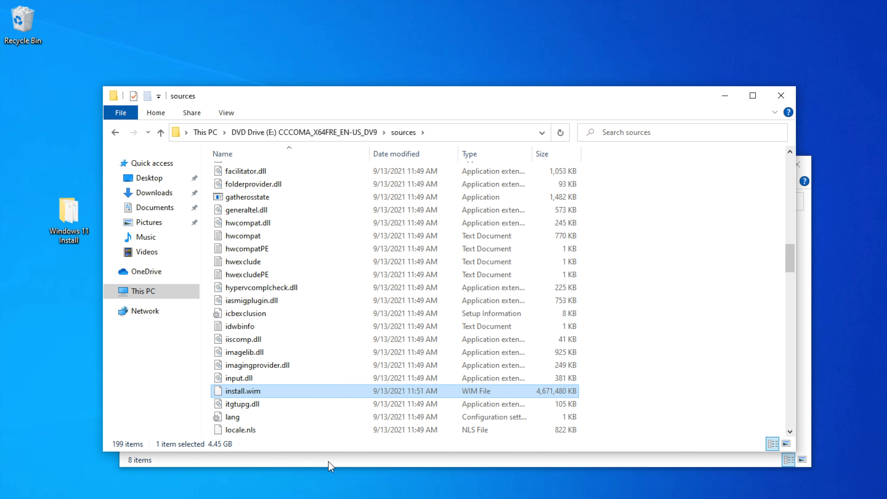
Paste install.wim into the sources folder of Windows 11 Install, replacing the existing file
click(311, 461)
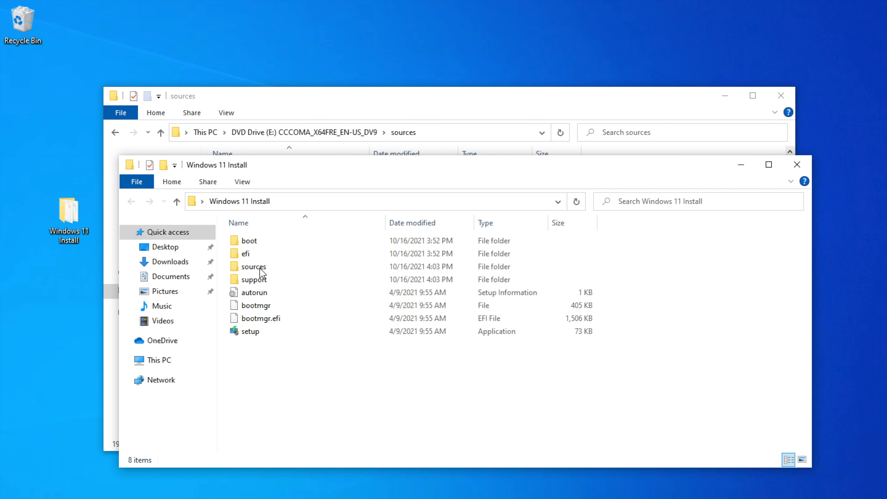
double_click(269, 269)
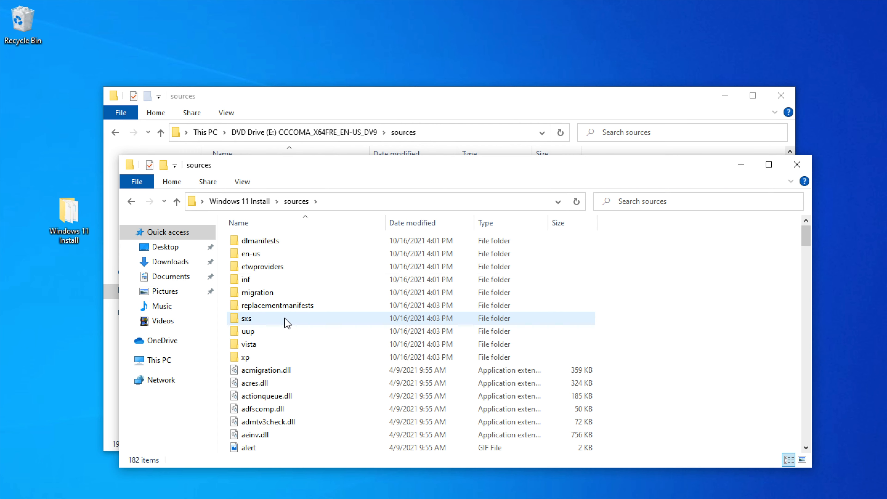
key(ctrl+v)
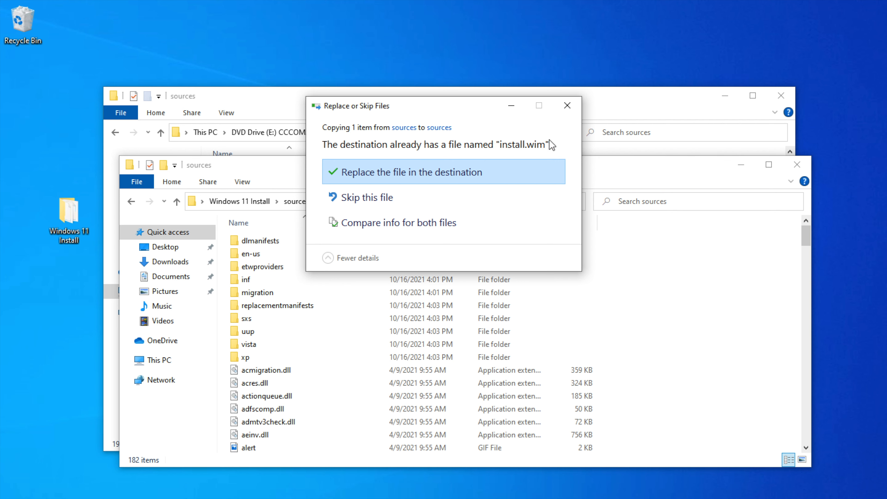
click(377, 178)
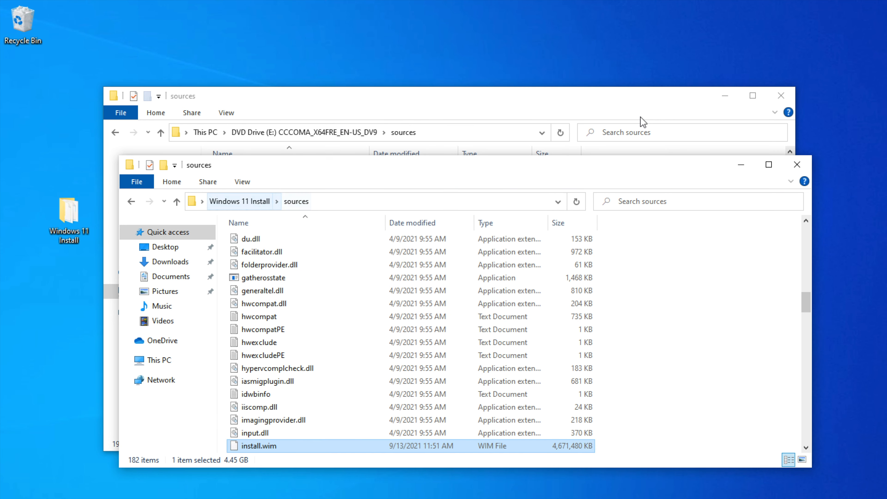
Eject the mounted Windows 11 image, DVD Drive (E:), from This PC and close that window
click(542, 105)
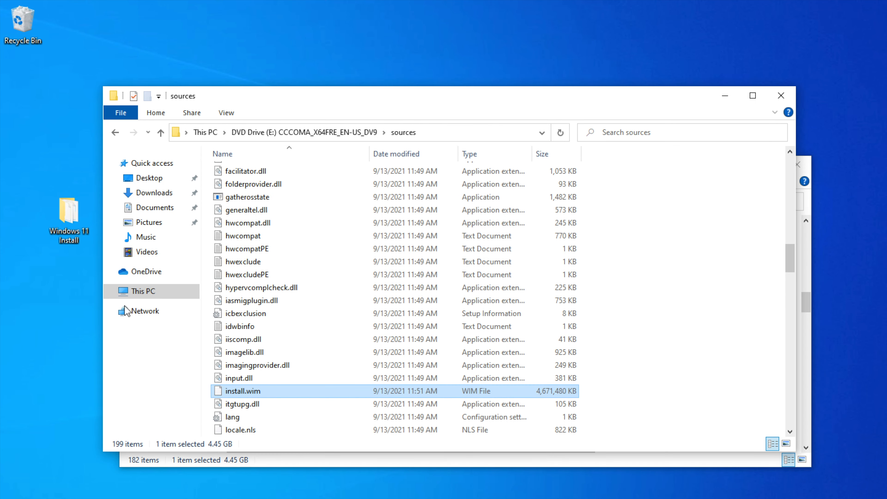
click(152, 291)
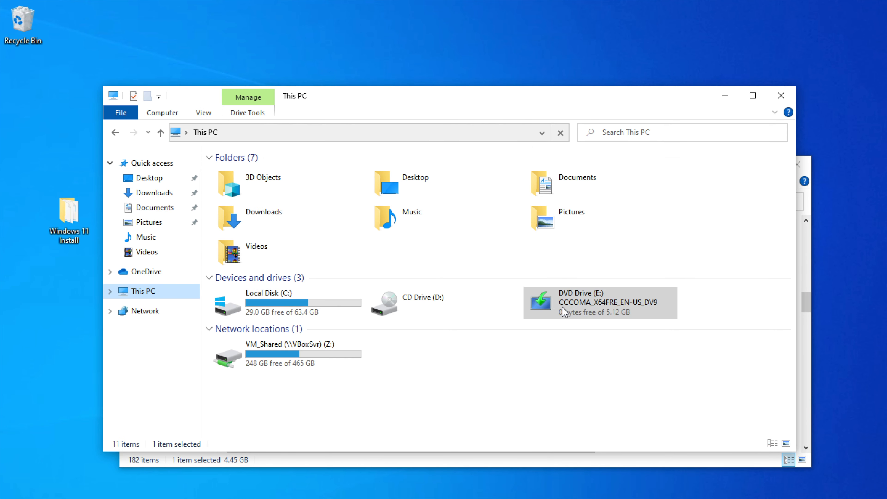
right_click(564, 311)
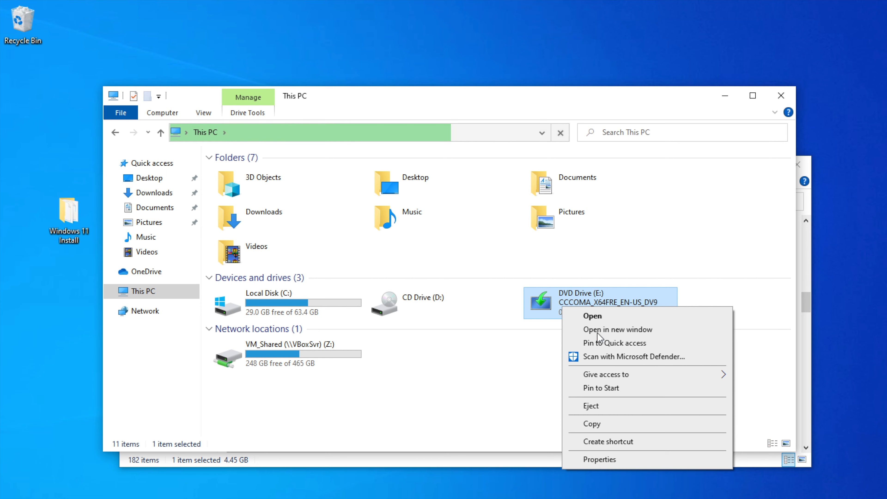
click(616, 409)
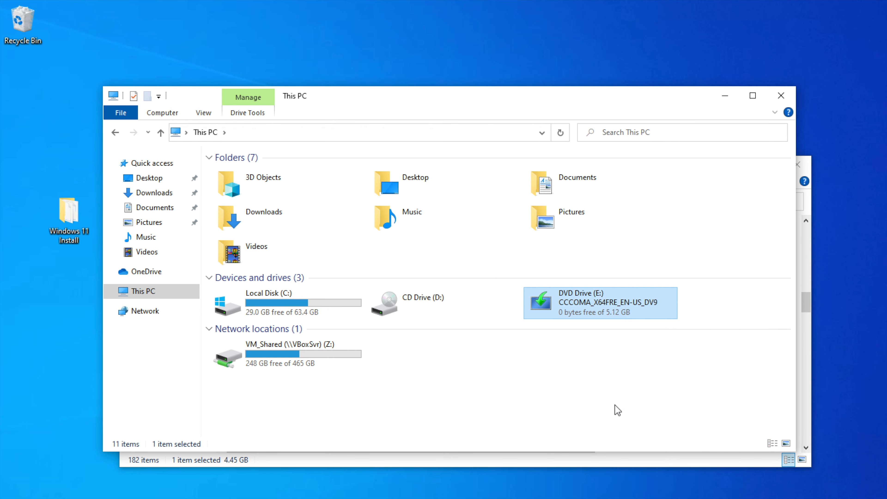
click(783, 97)
Run setup from the Windows 11 Install folder, allow it to make changes to the device, and close the folder window
drag(289, 174, 311, 110)
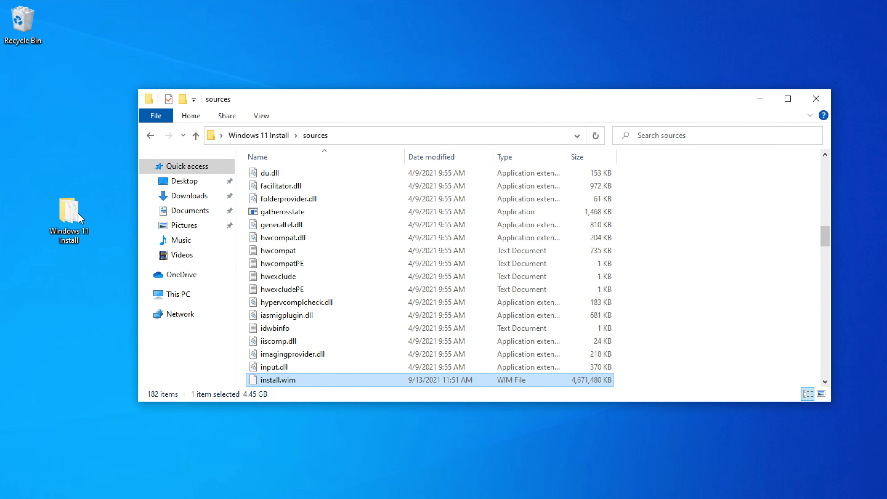
click(258, 138)
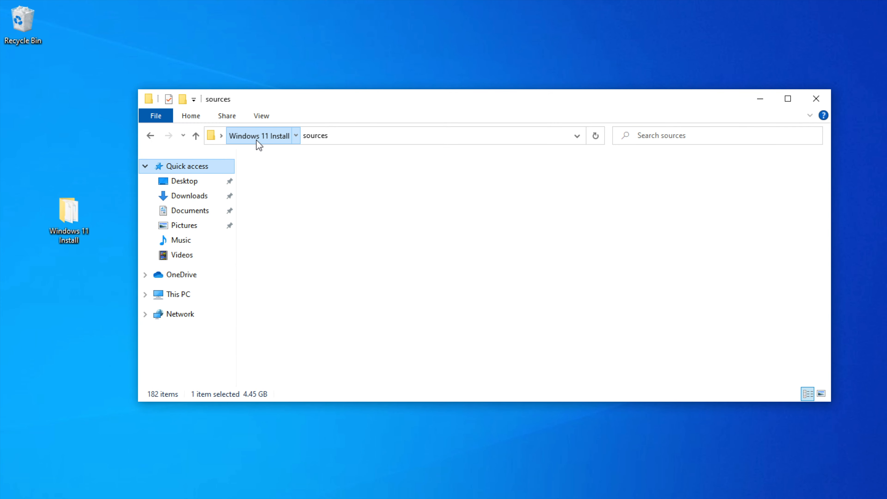
click(345, 319)
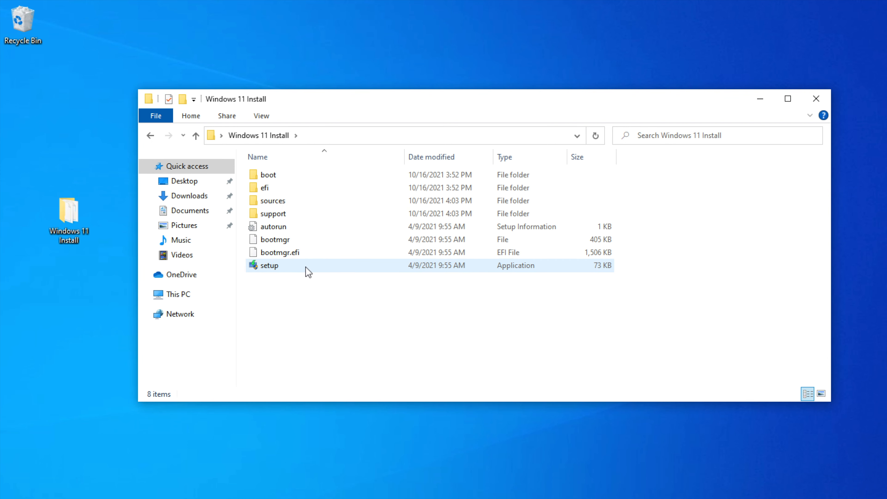
double_click(315, 268)
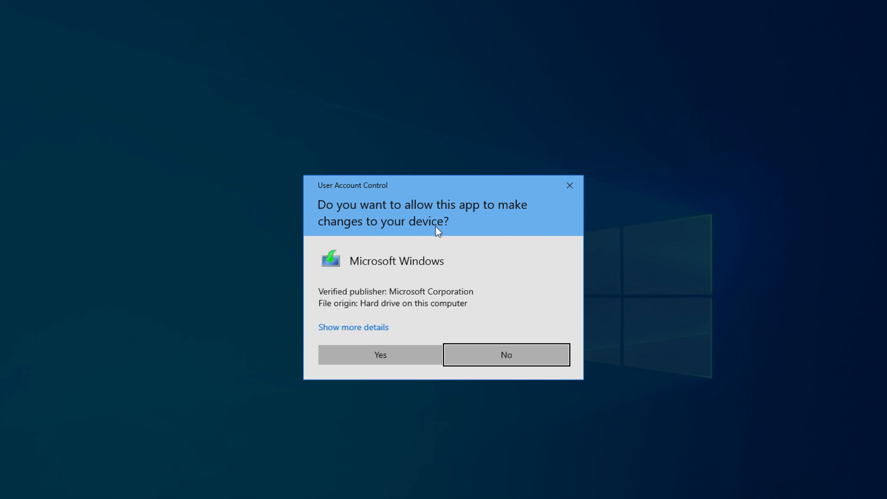
click(380, 355)
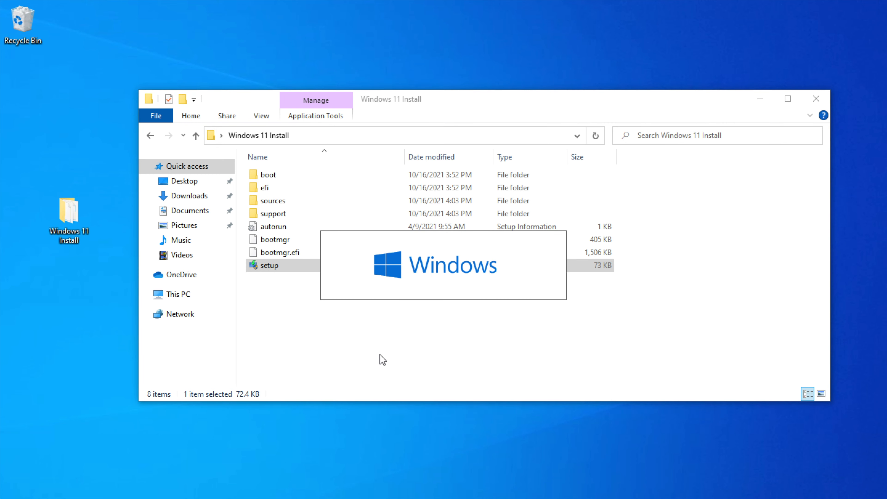
click(814, 102)
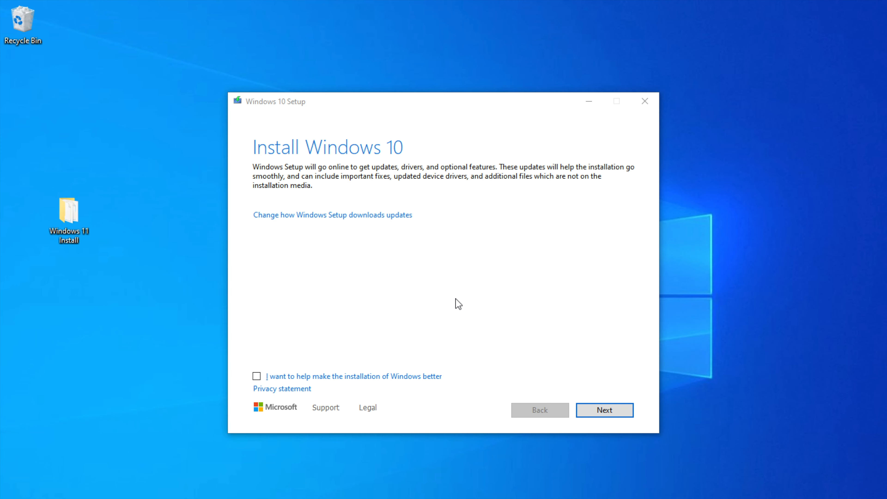
Change how Windows Setup downloads updates to "Not right now" and continue to the license terms
click(358, 123)
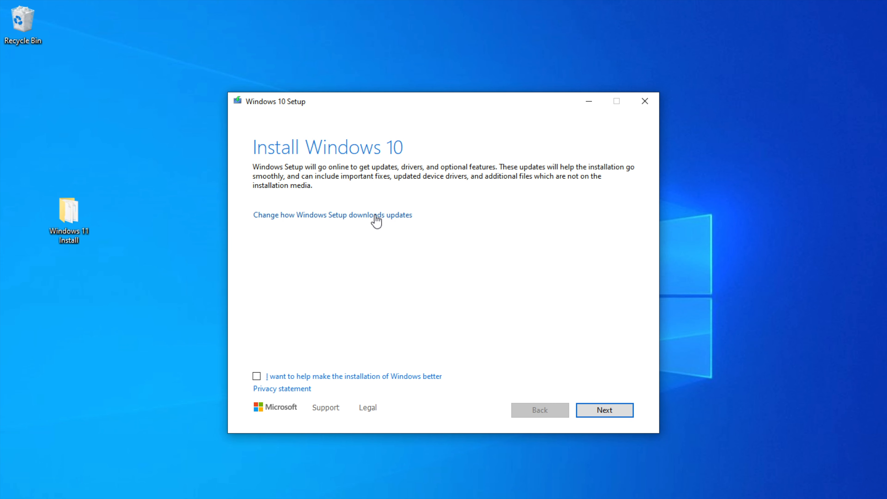
click(322, 215)
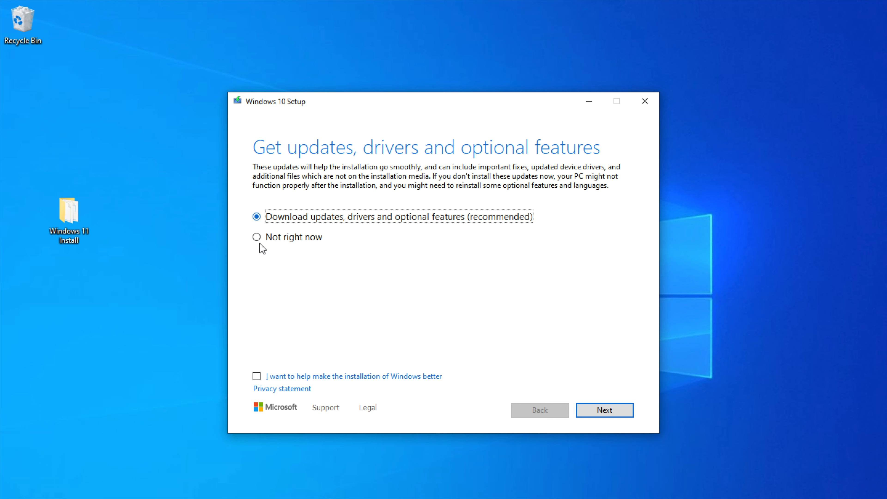
click(257, 237)
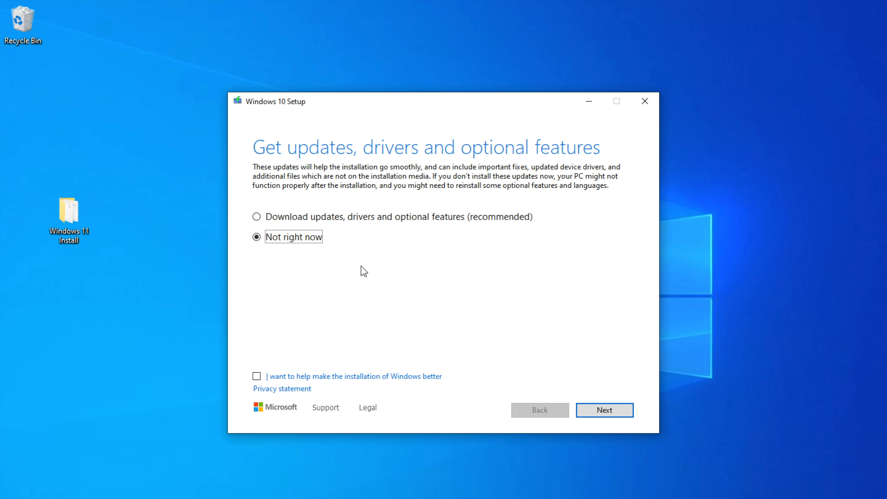
click(601, 410)
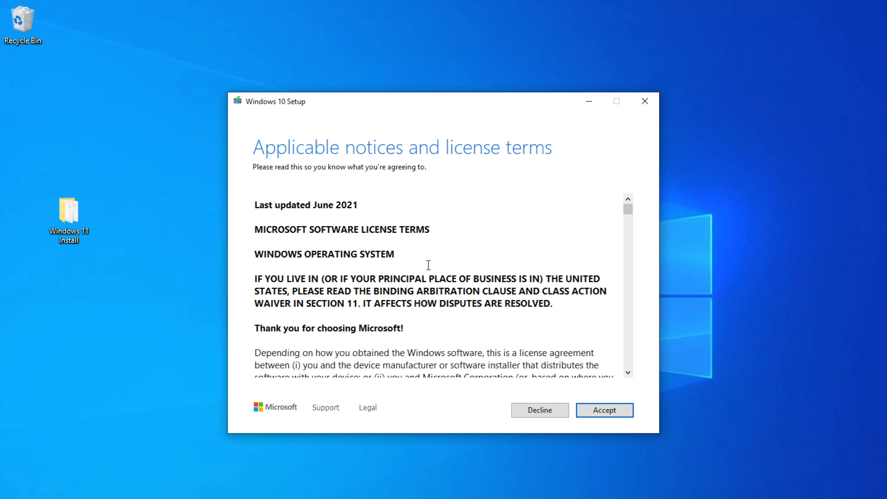
Accept the license terms and start installing Windows 11 Pro, keeping personal files and apps
click(601, 412)
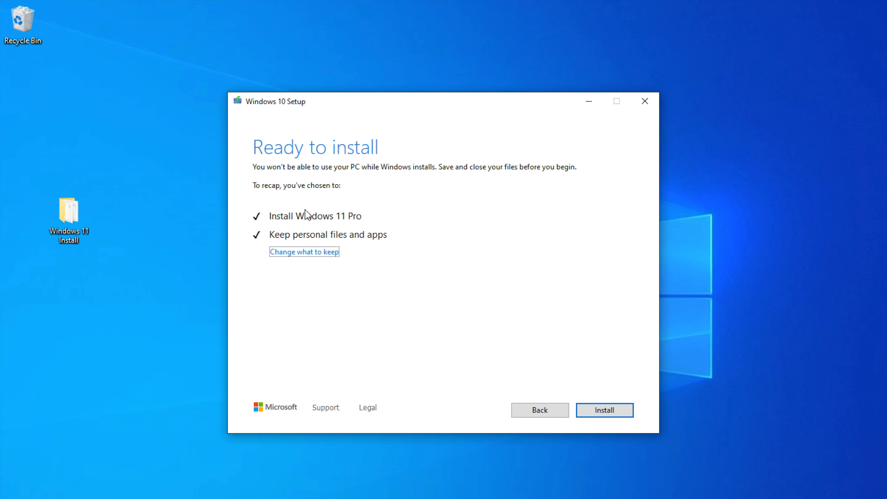
click(609, 409)
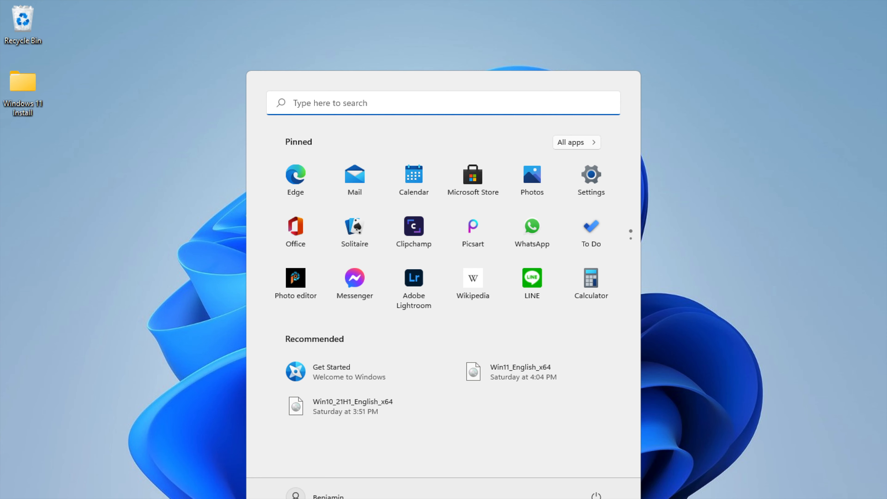
Dismiss the Start menu, view the contents of the desktop's Windows 11 Install folder, and close it
click(705, 300)
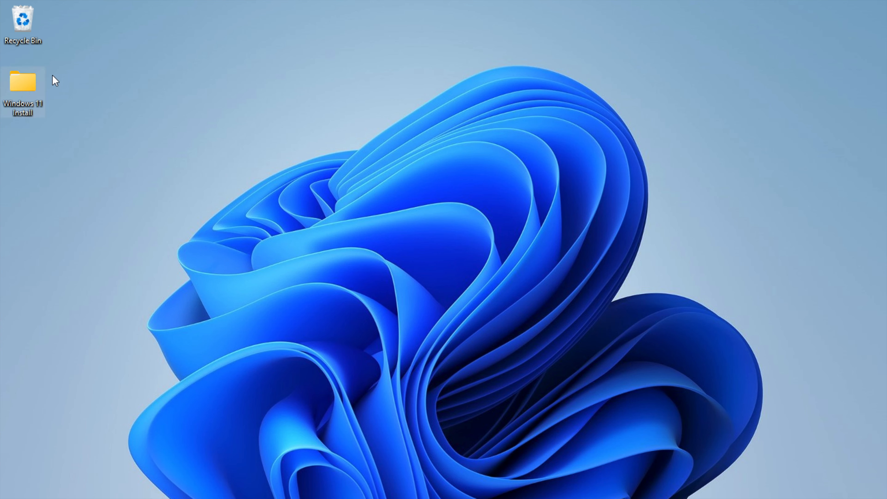
mouse_move(32, 90)
double_click(26, 91)
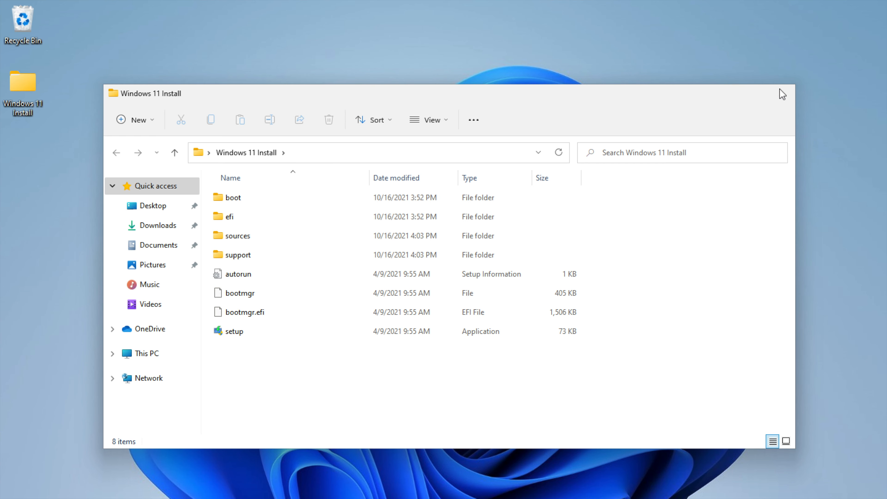
click(782, 93)
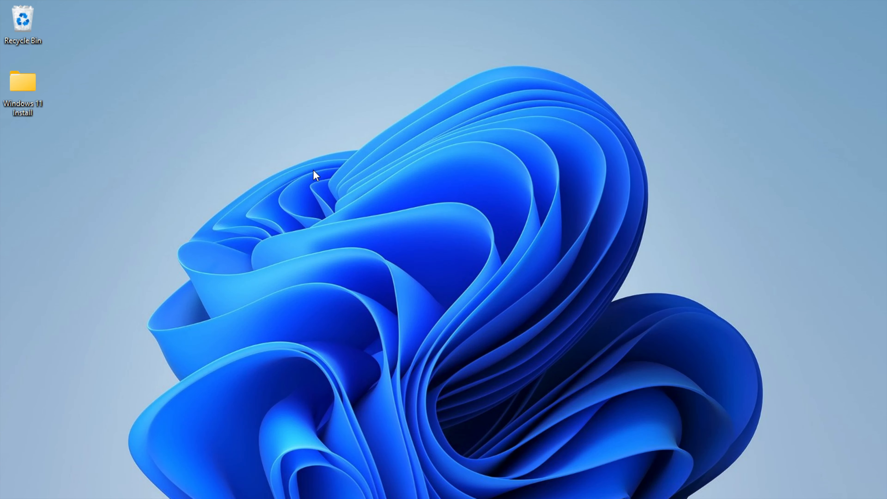
Exit full-screen mode of the Windows 10 Test virtual machine
click(127, 100)
key(super+f)
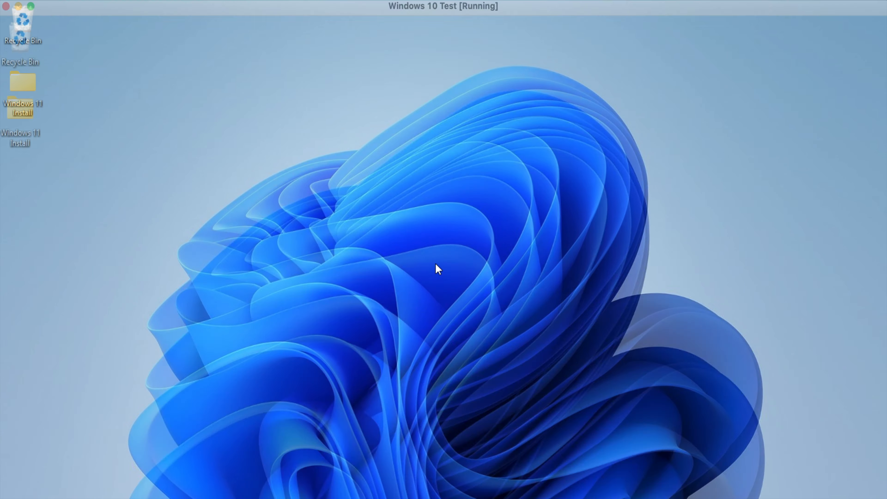